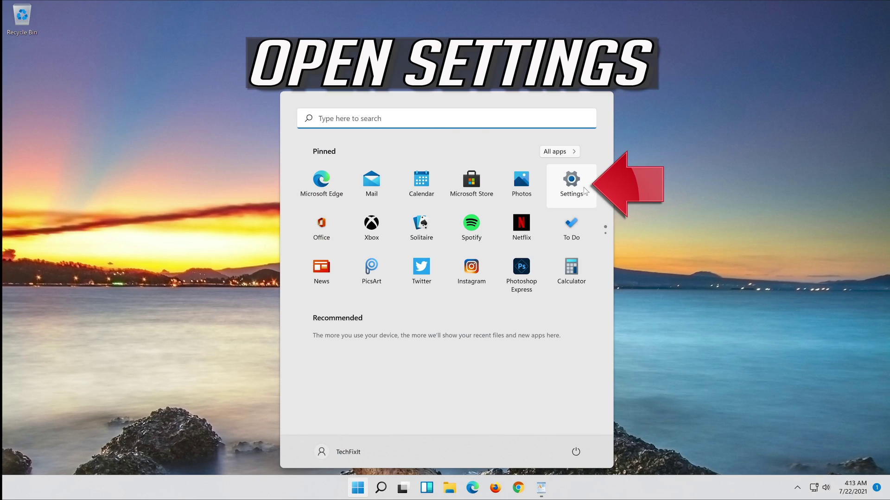
# Step: Open Settings from Start, go to System and scroll down to reveal Troubleshoot
pyautogui.click(575, 179)
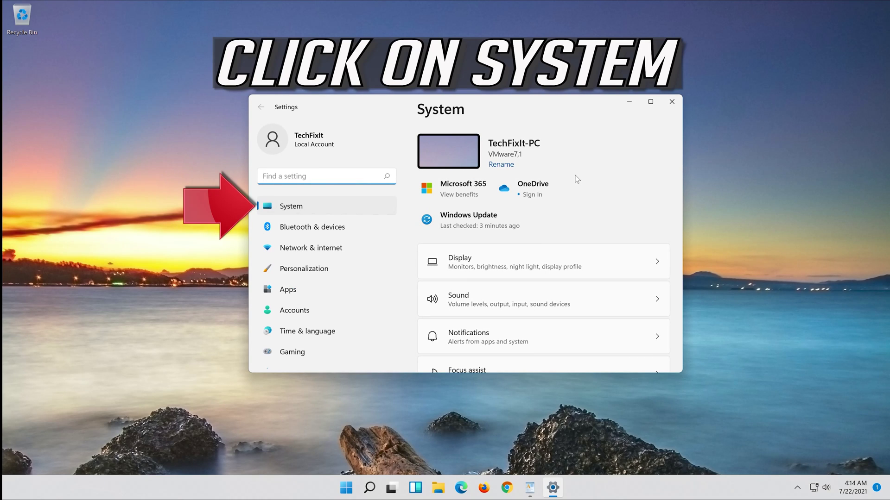
pyautogui.click(323, 209)
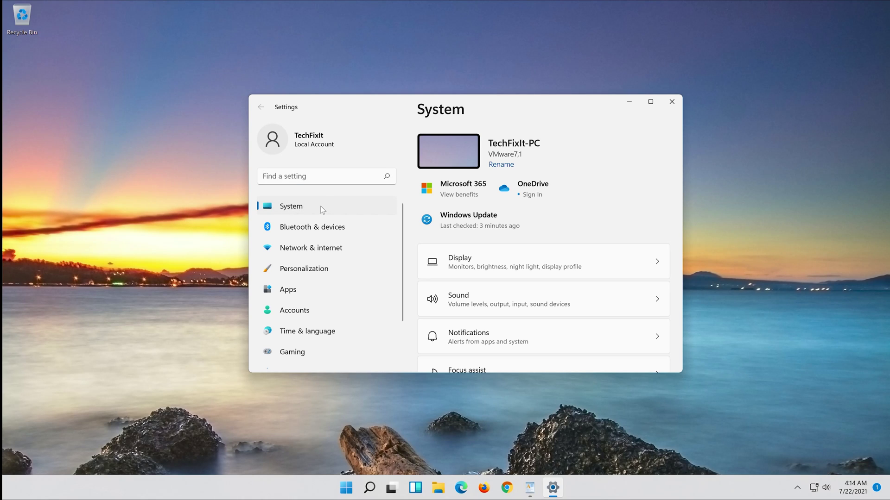
pyautogui.scroll(-5, 515, 290)
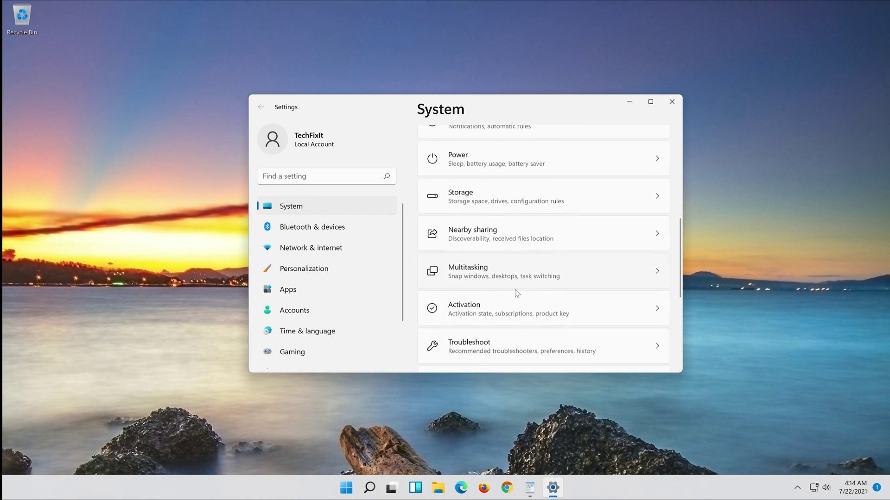
pyautogui.scroll(-3, 515, 290)
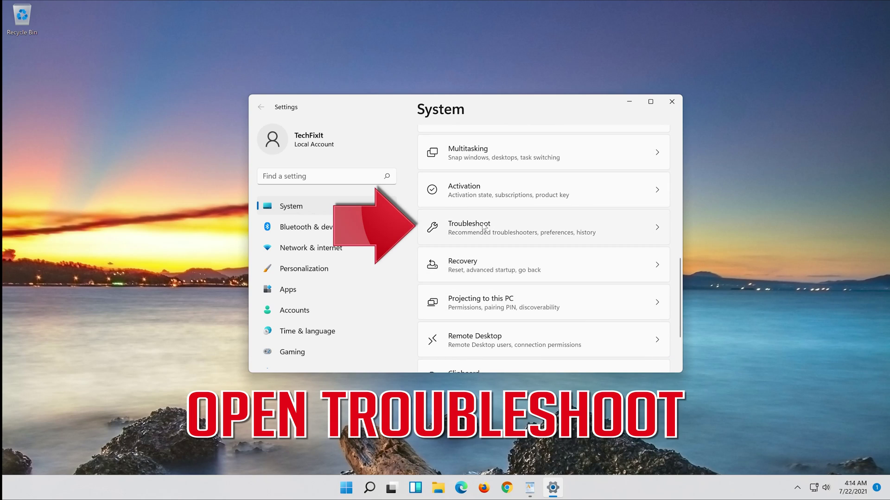
# Step: Run the Windows Update troubleshooter from Troubleshoot > Other troubleshooters
pyautogui.click(556, 236)
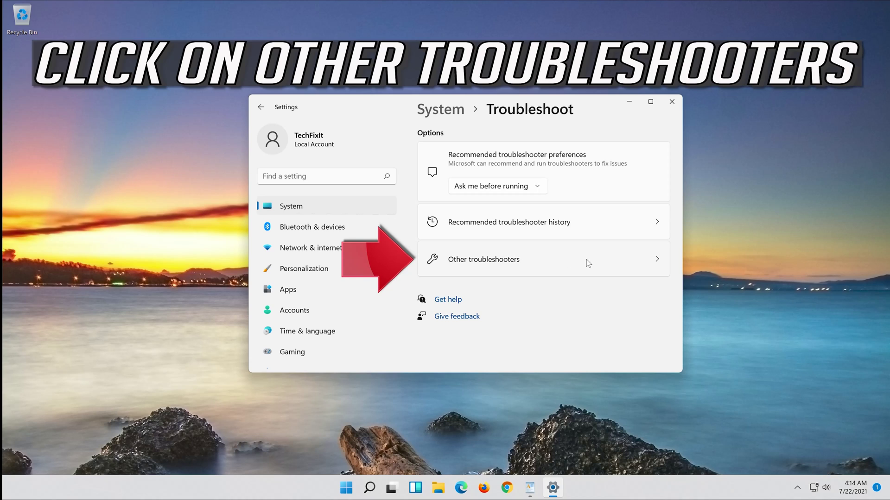
pyautogui.click(513, 269)
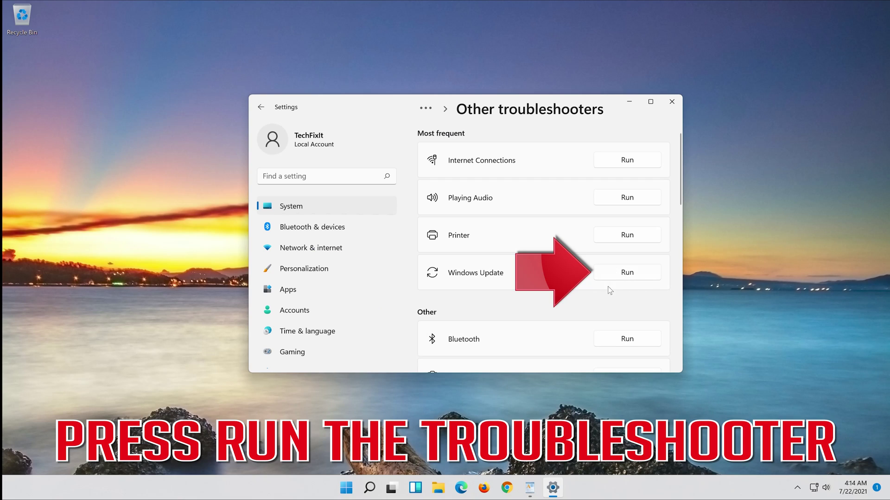
pyautogui.click(632, 276)
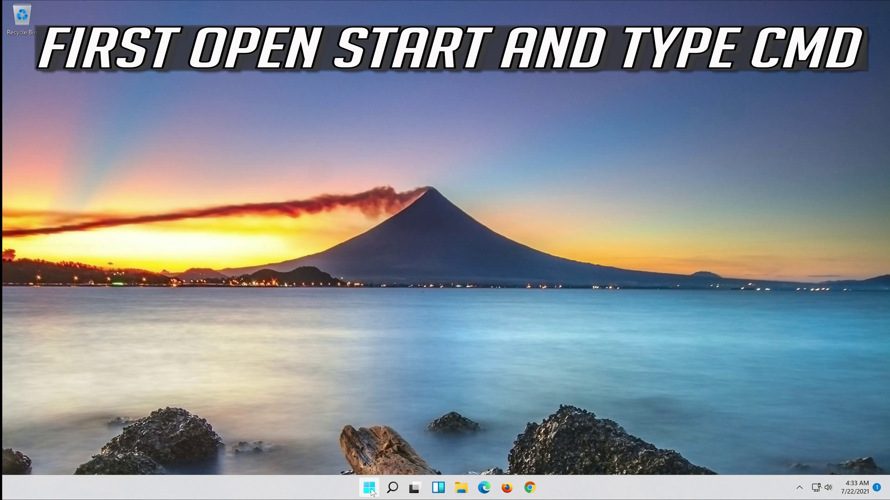
# Step: Search 'cmd' from Start and launch Command Prompt as administrator
pyautogui.click(370, 490)
pyautogui.write('cmd')
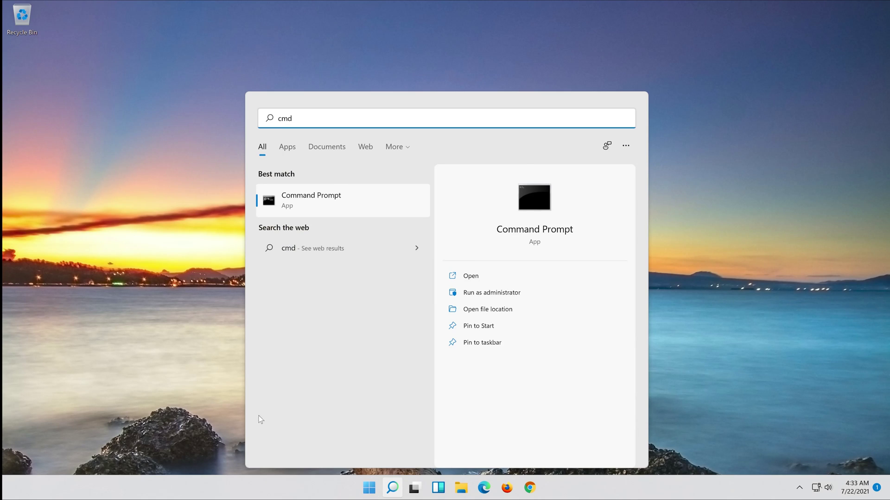
pyautogui.rightClick(335, 199)
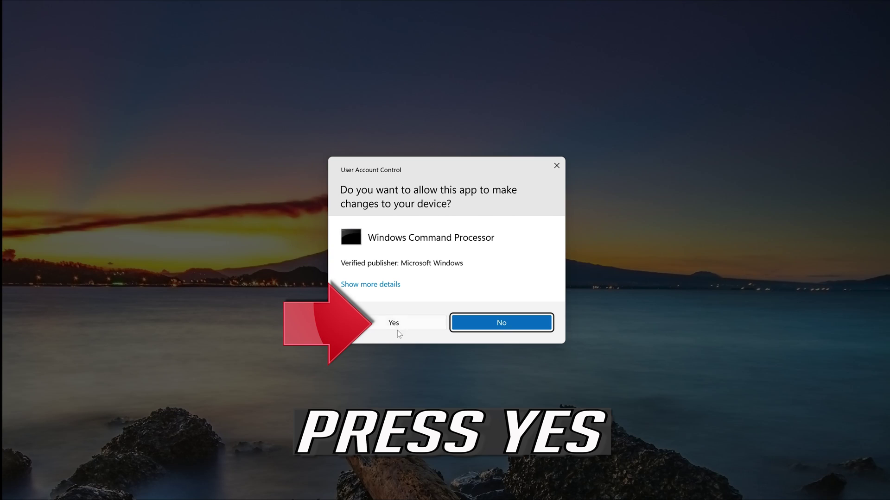
pyautogui.click(402, 326)
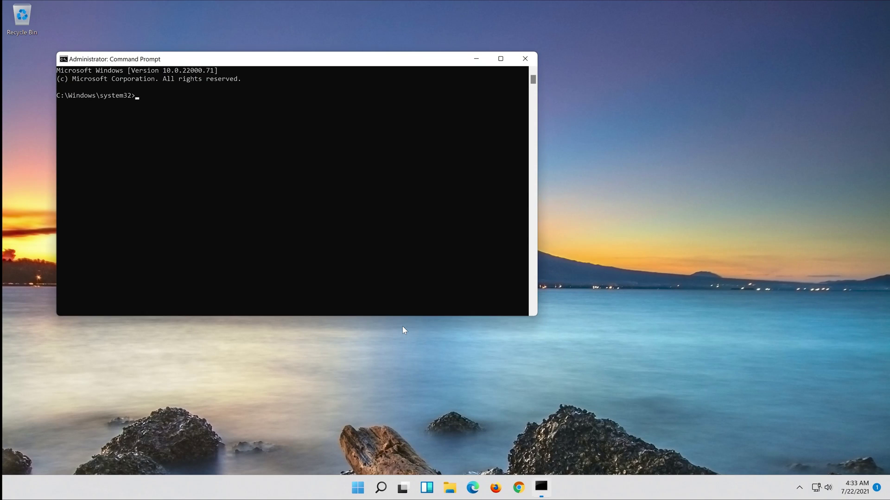
# Step: Stop the wuauserv, cryptSvc, bits and msiserver services with net stop commands
pyautogui.moveTo(291, 61); pyautogui.dragTo(456, 104)
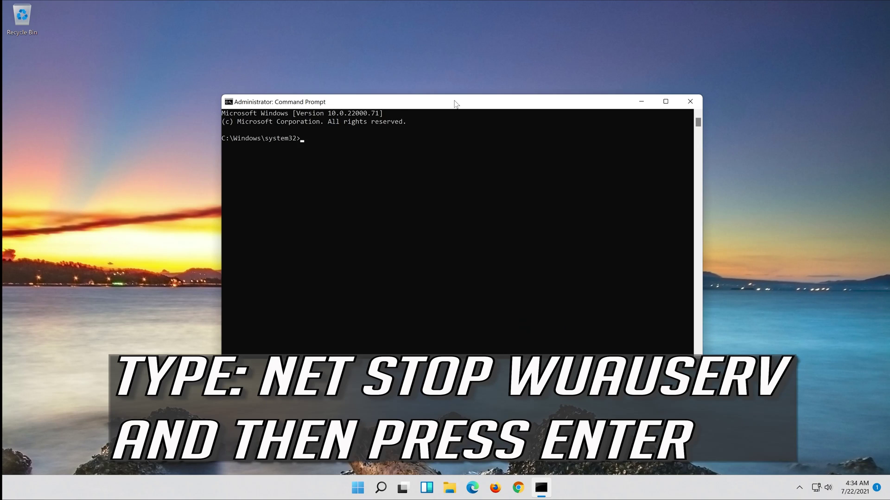
pyautogui.write('net stop wuauserv')
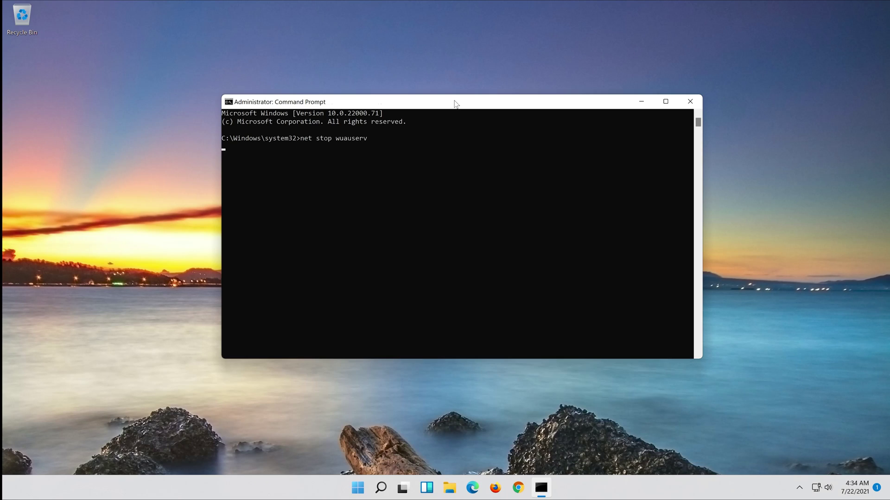
pyautogui.press('Return')
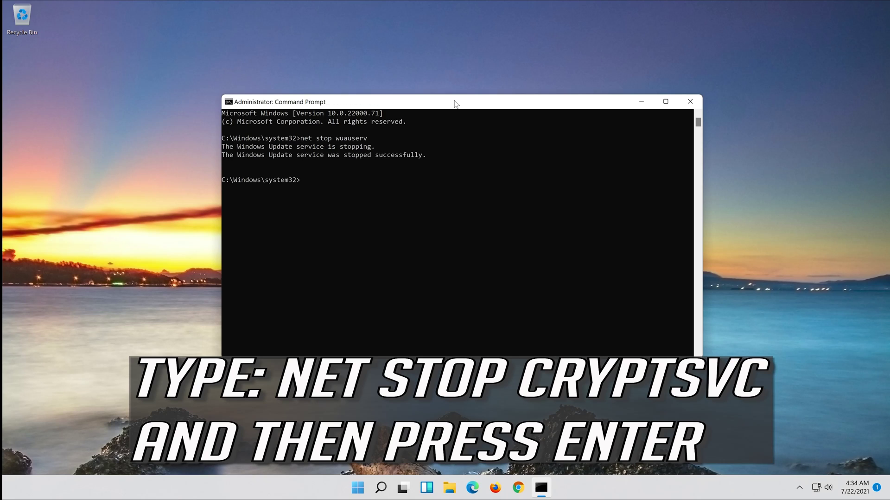
pyautogui.write('net stop cryptSvc')
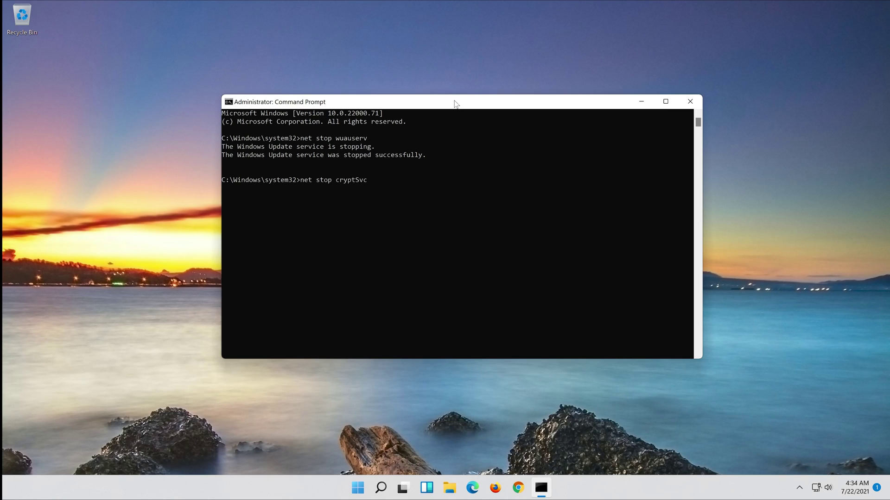
pyautogui.press('Return')
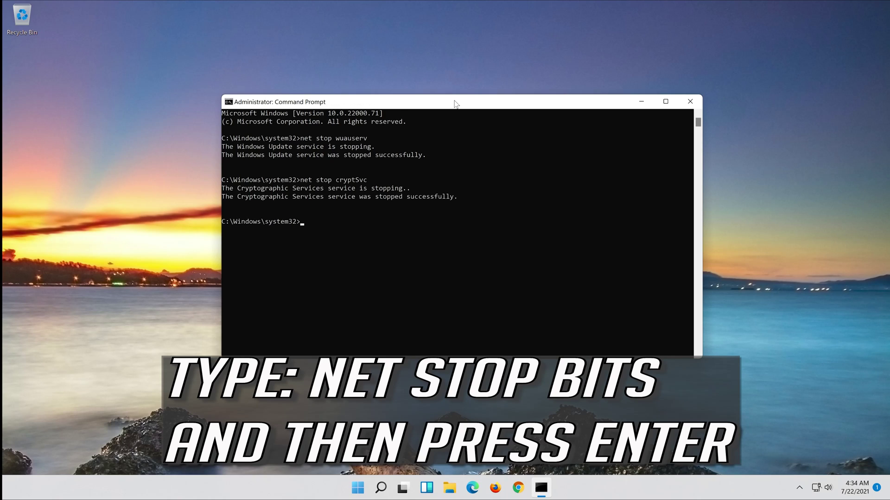
pyautogui.write('net stop bits')
pyautogui.press('Return')
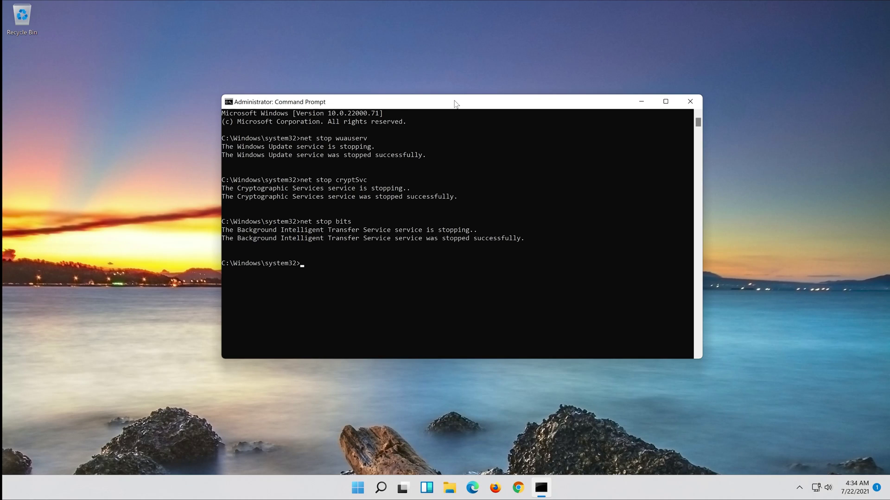
pyautogui.write('net stop msiserver')
pyautogui.press('Return')
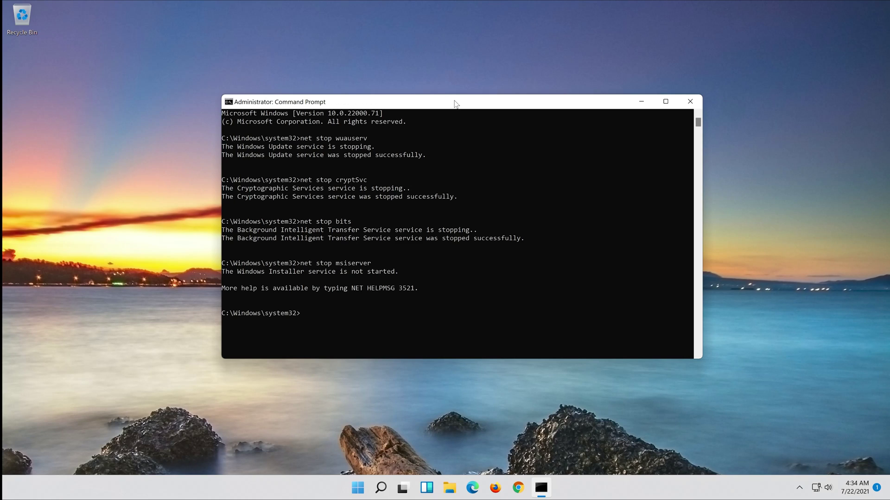
# Step: Use Ren to rename C:\Windows\SoftwareDistribution and C:\Windows\System32\Catroot2 with a .old suffix
pyautogui.write('Ren')
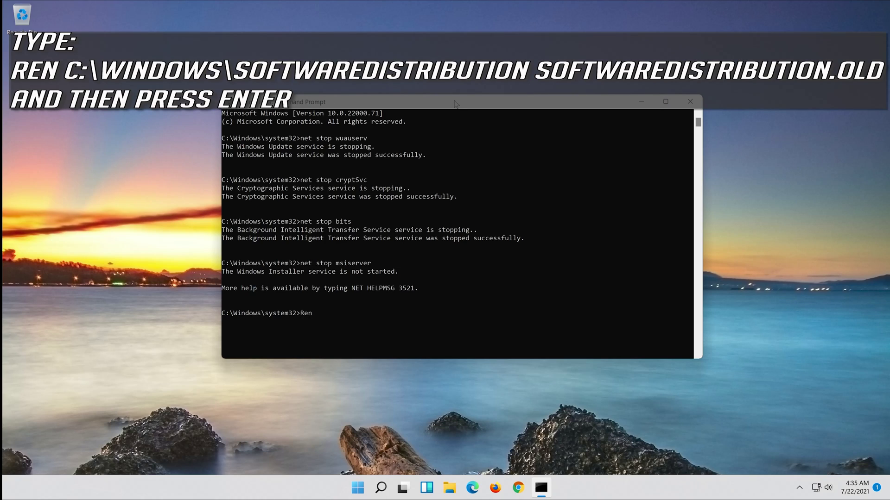
pyautogui.write(' C:\\Windows\\SoftwareDistribution')
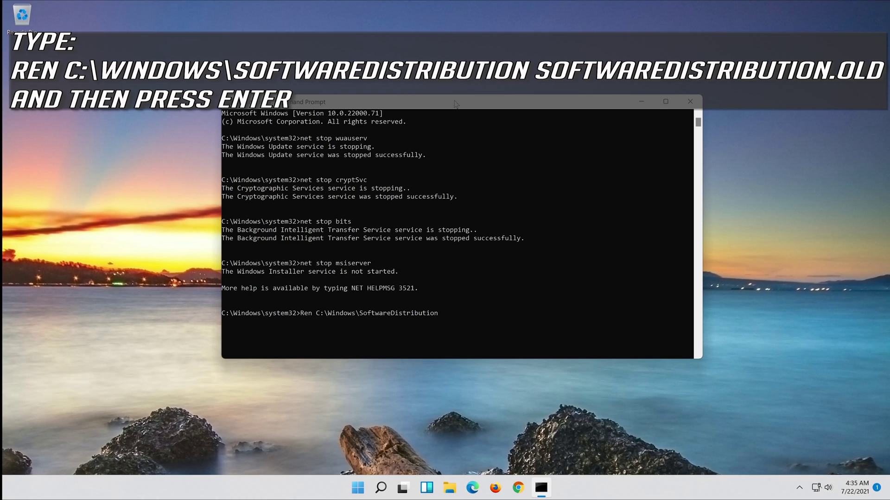
pyautogui.write(' SoftwareDistribution.old')
pyautogui.press('Return')
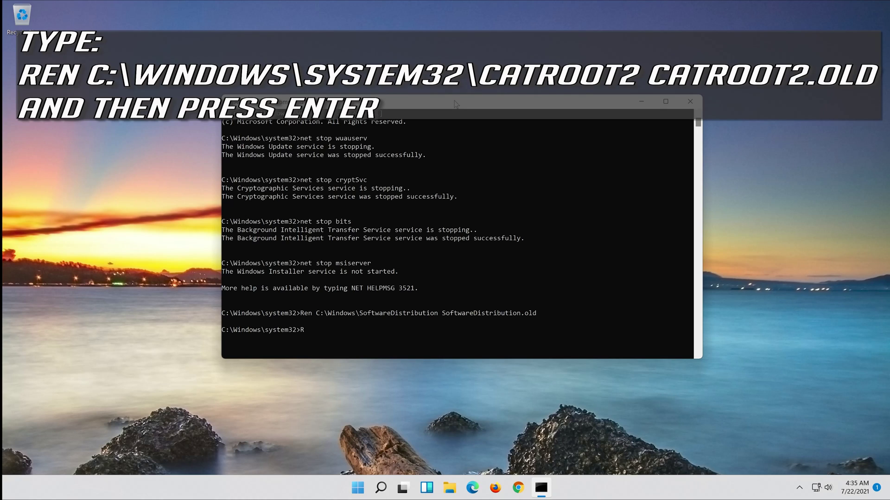
pyautogui.write('Ren C:\\Windows\\System32\\Catroot2 ')
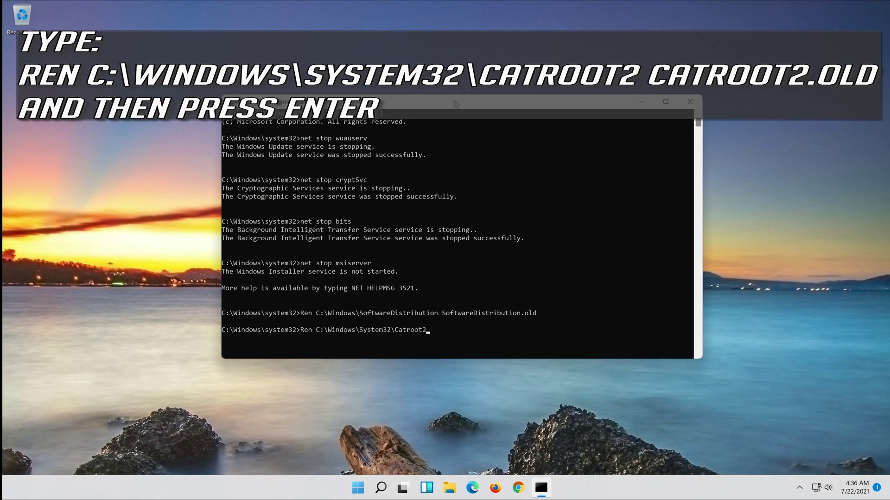
pyautogui.write('Catroot2.old')
pyautogui.press('Return')
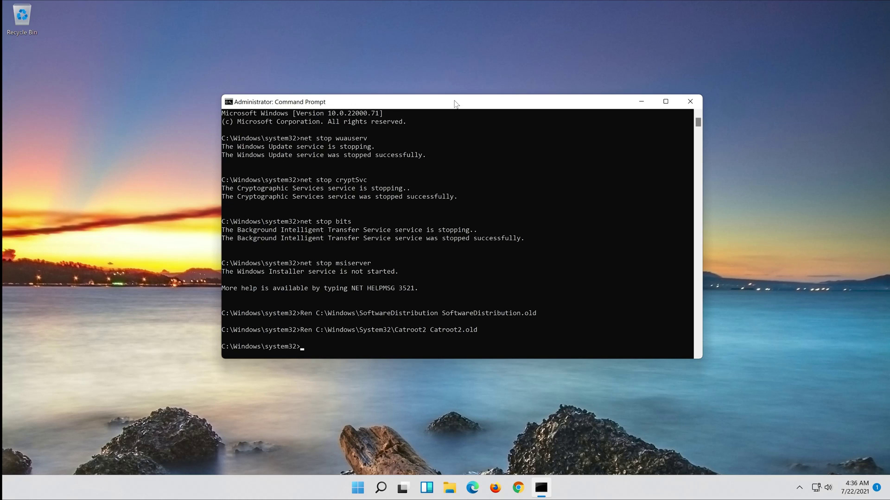
# Step: Restart the wuauserv, cryptSvc, bits and msiserver services with net start commands
pyautogui.write('net start')
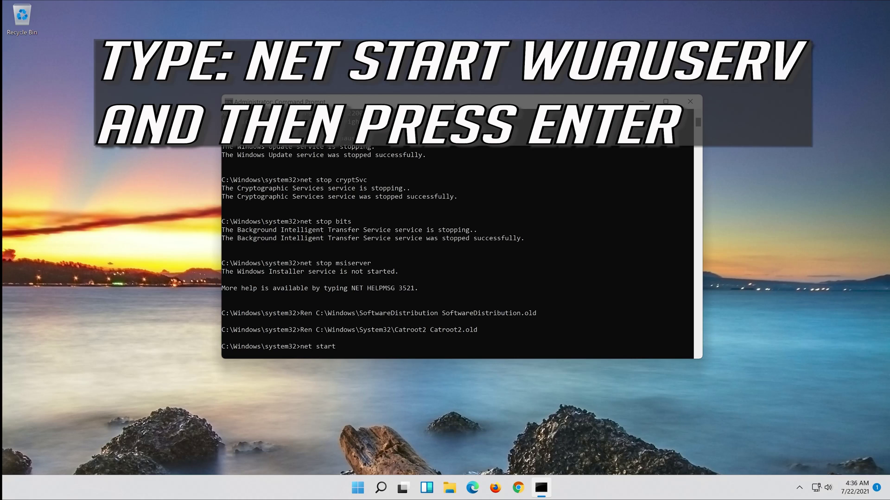
pyautogui.write('uauserv')
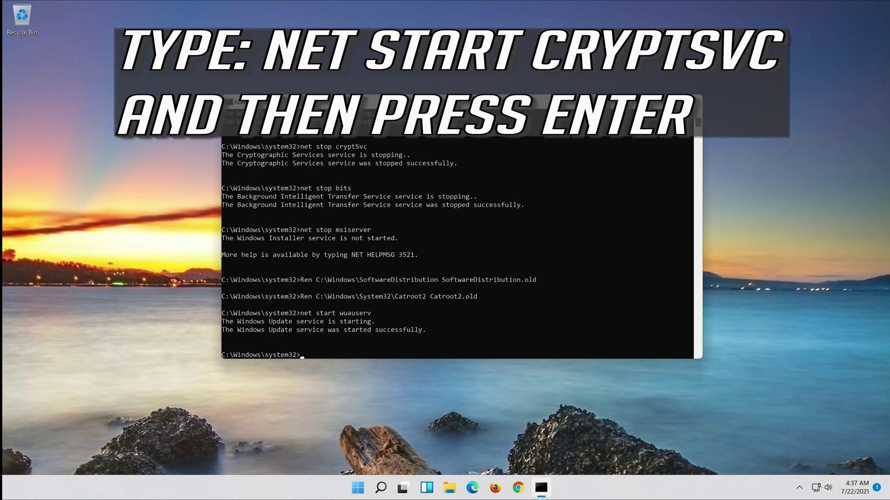
pyautogui.write('net start cryptSvc')
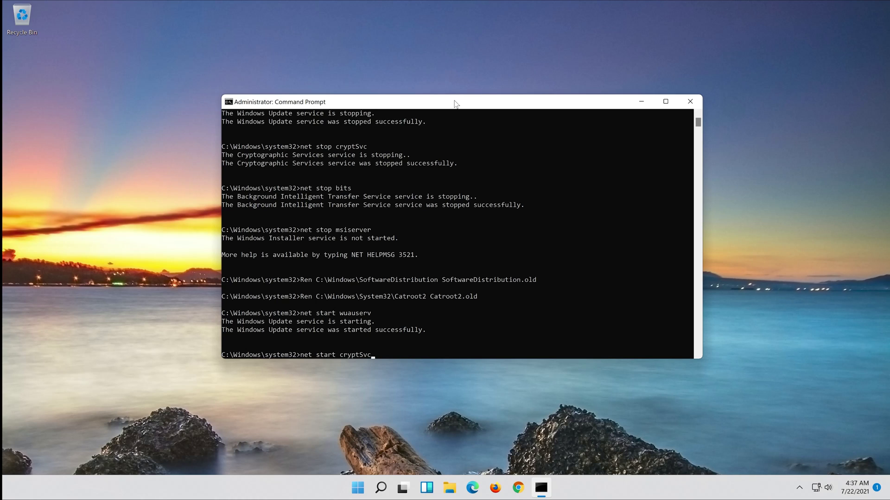
pyautogui.press('Return')
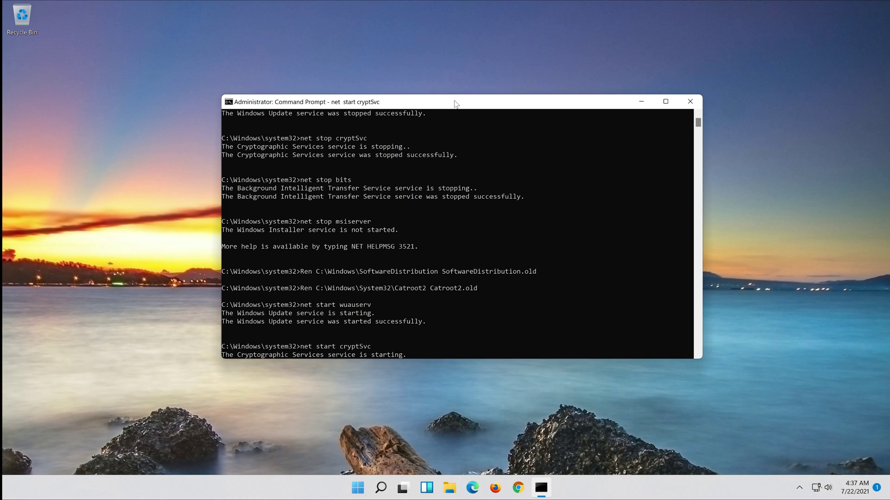
pyautogui.write('n')
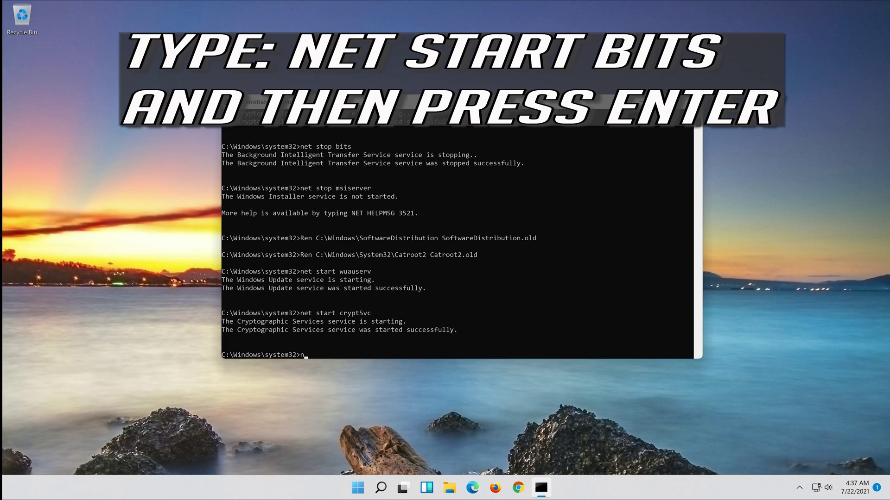
pyautogui.write('et start bits')
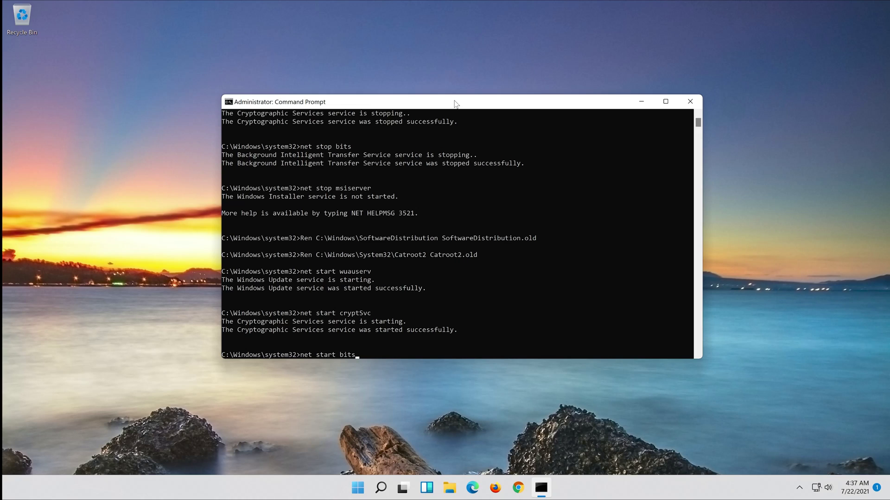
pyautogui.press('Return')
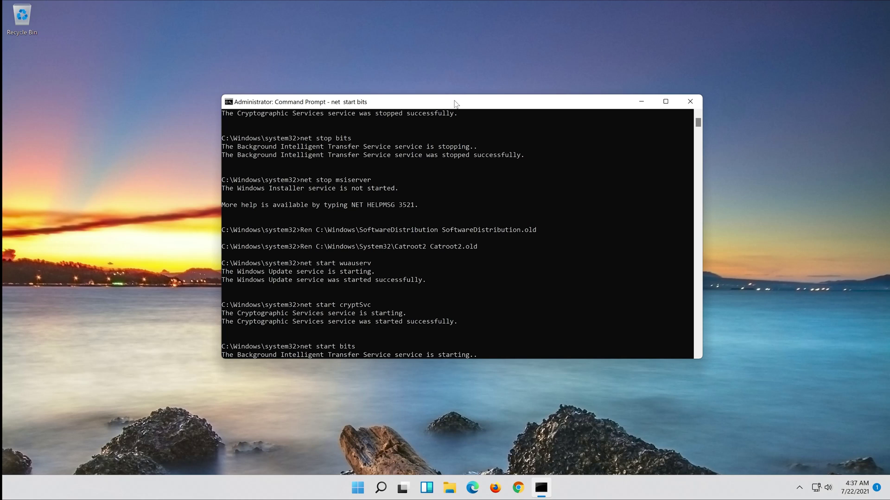
pyautogui.write('n')
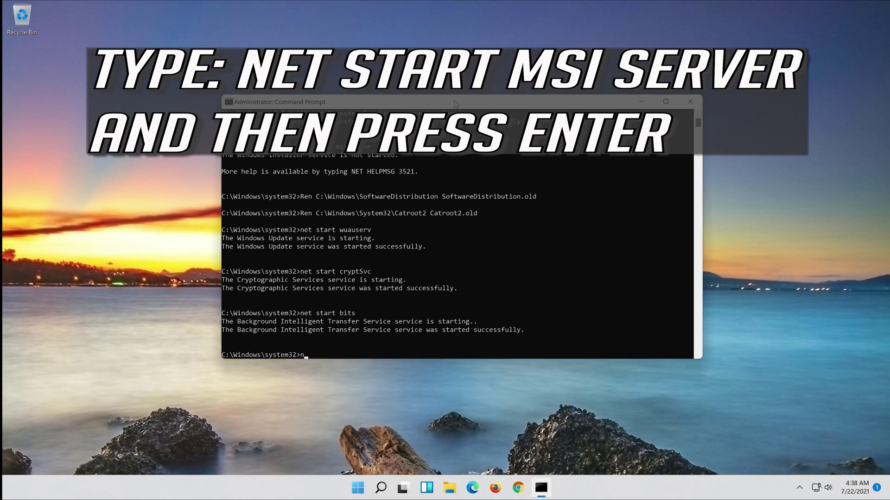
pyautogui.write('et start msiserver')
pyautogui.press('Return')
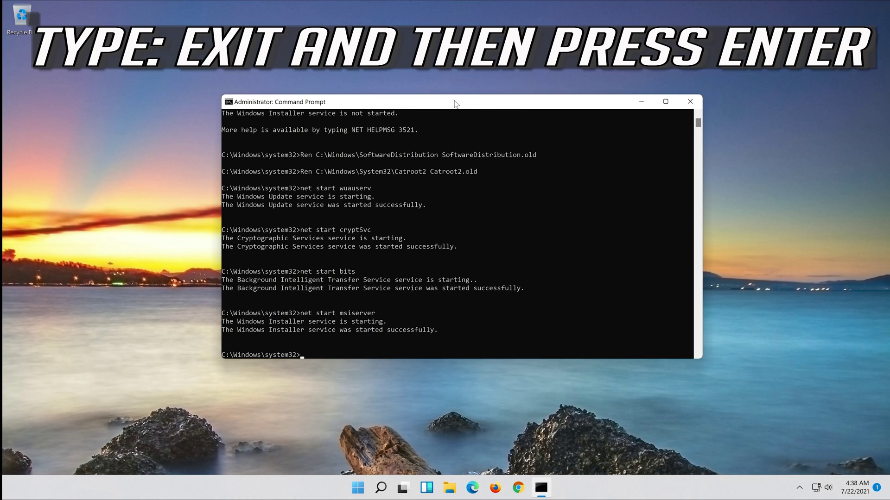
# Step: Exit Command Prompt and restart the computer from the Start power menu
pyautogui.write('ex')
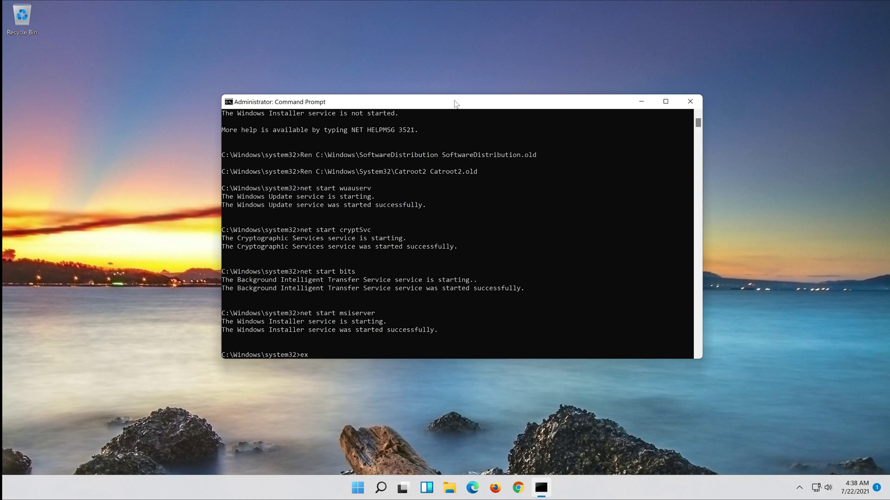
pyautogui.write('it')
pyautogui.press('Return')
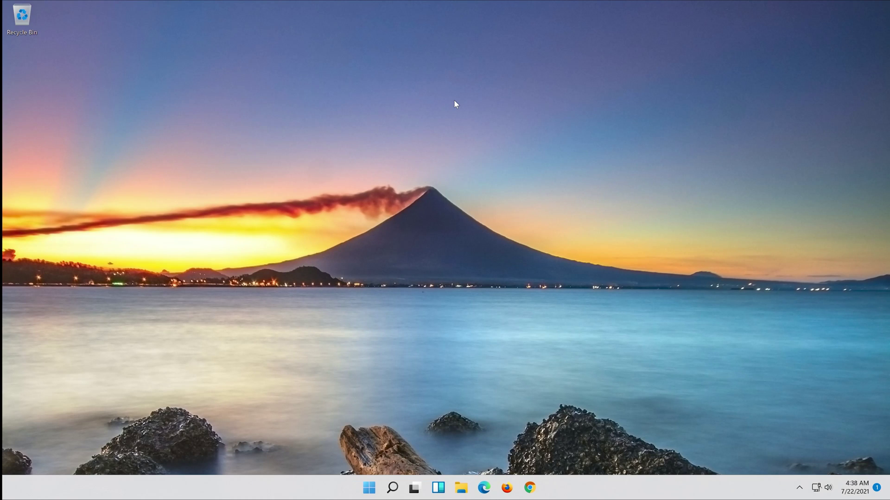
pyautogui.click(369, 487)
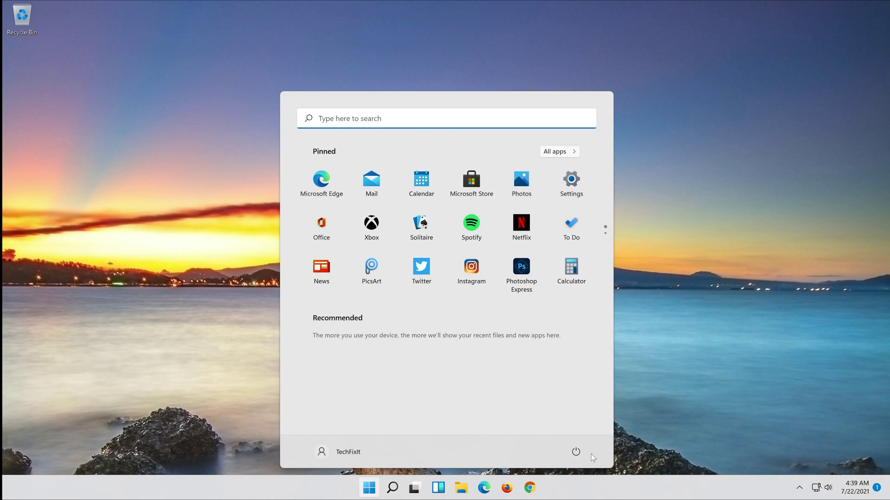
pyautogui.click(575, 452)
pyautogui.click(584, 434)
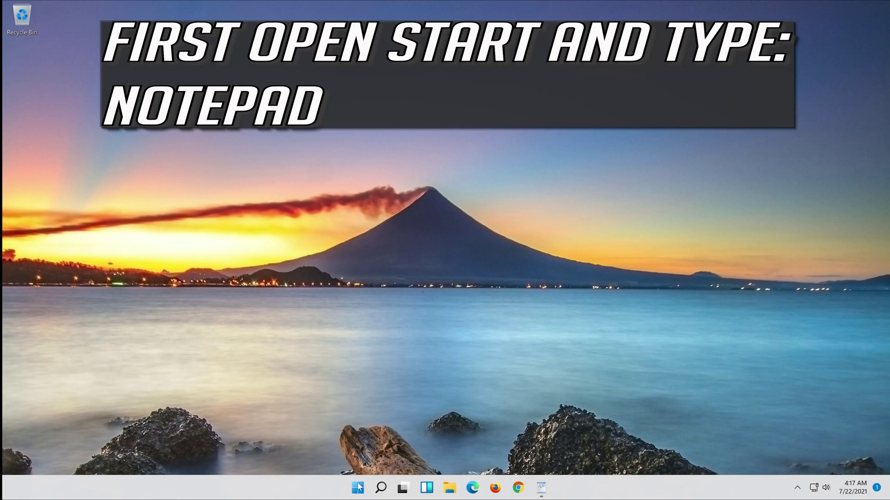
# Step: Search 'notepad' in Start and launch a blank Notepad document
pyautogui.click(356, 493)
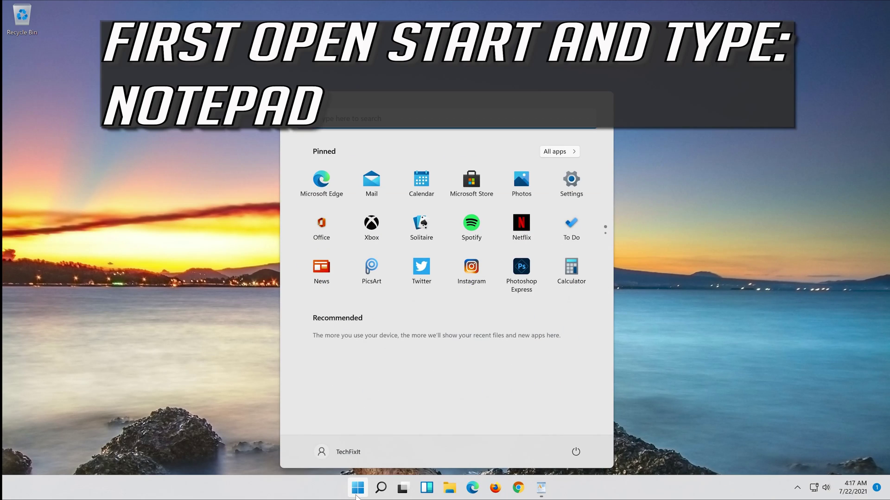
pyautogui.write('notepad')
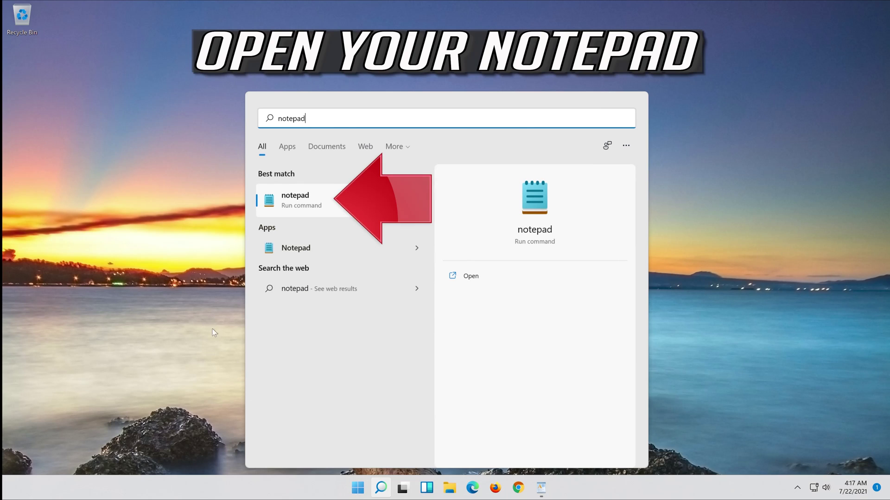
pyautogui.click(354, 200)
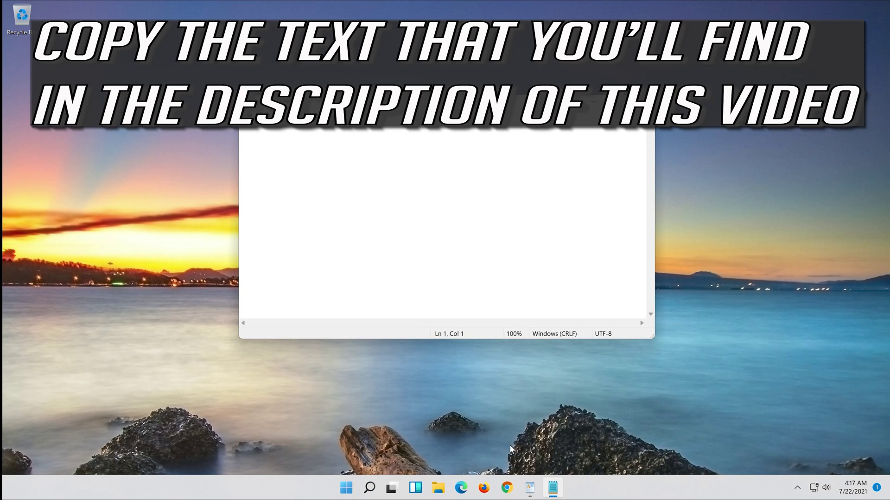
# Step: Copy the reset script, net stop bits through net start cryptsvc, from WordPad into Notepad
pyautogui.click(533, 488)
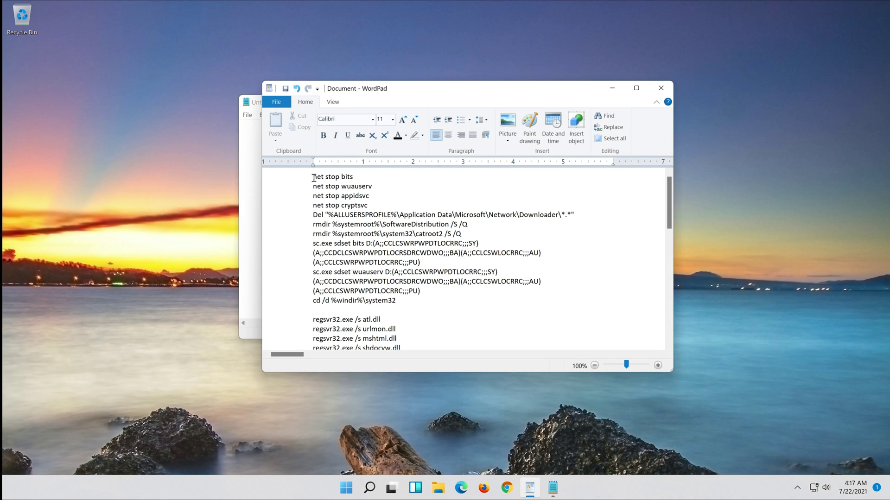
pyautogui.moveTo(312, 177); pyautogui.dragTo(383, 334)
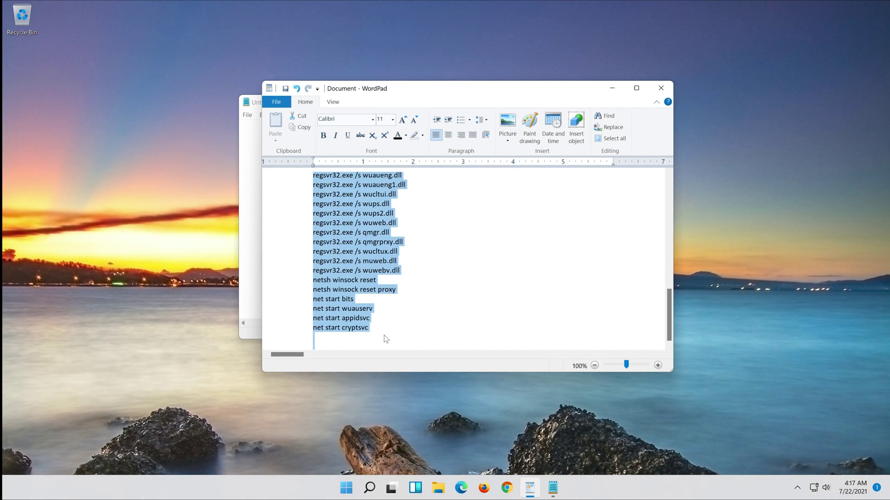
pyautogui.rightClick(339, 292)
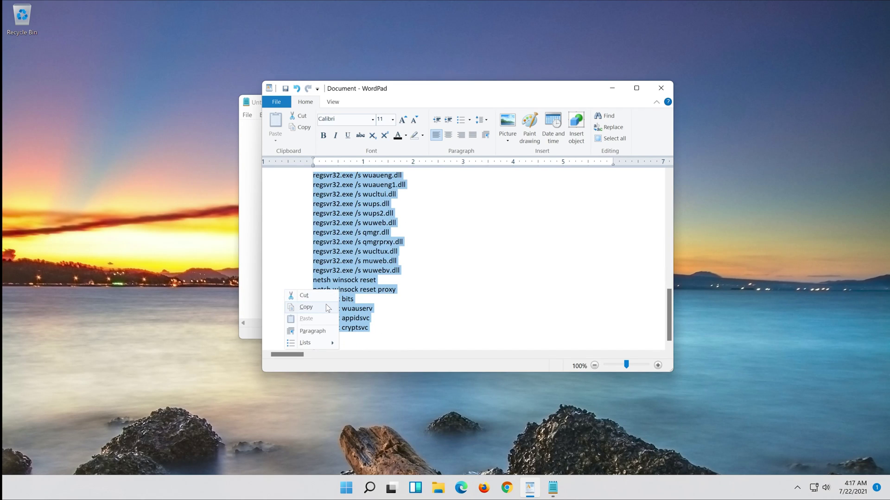
pyautogui.click(327, 306)
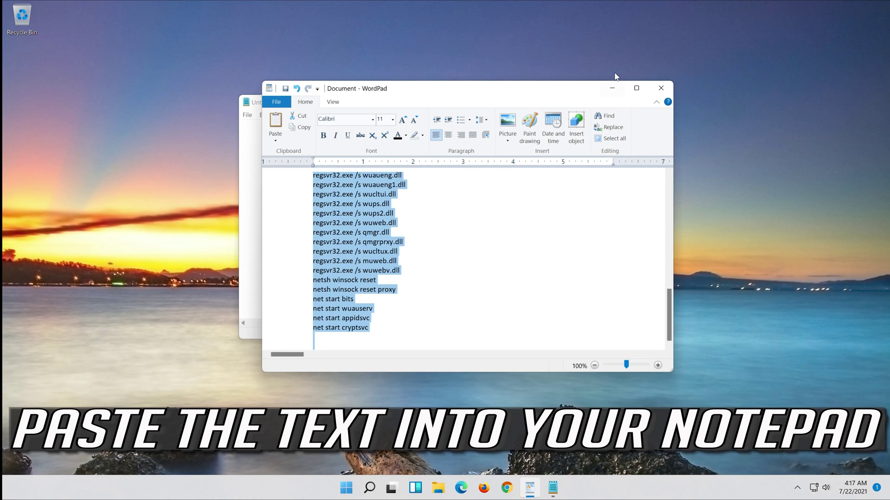
pyautogui.click(613, 88)
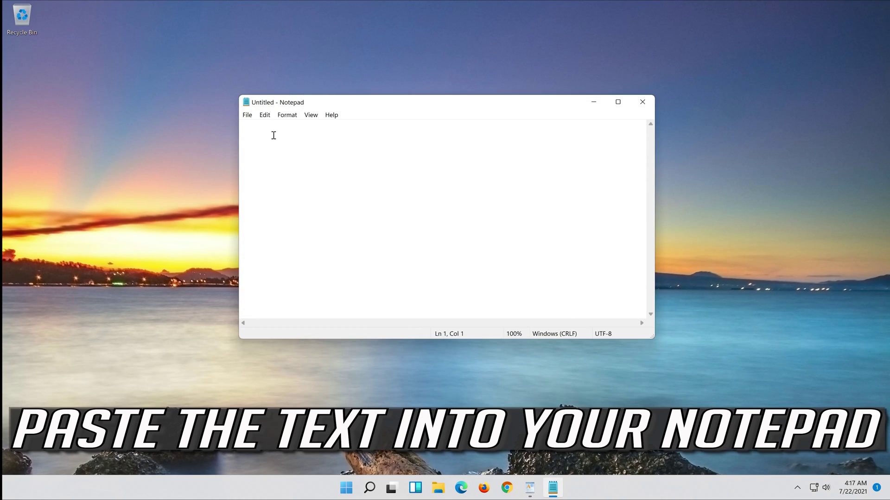
pyautogui.rightClick(274, 137)
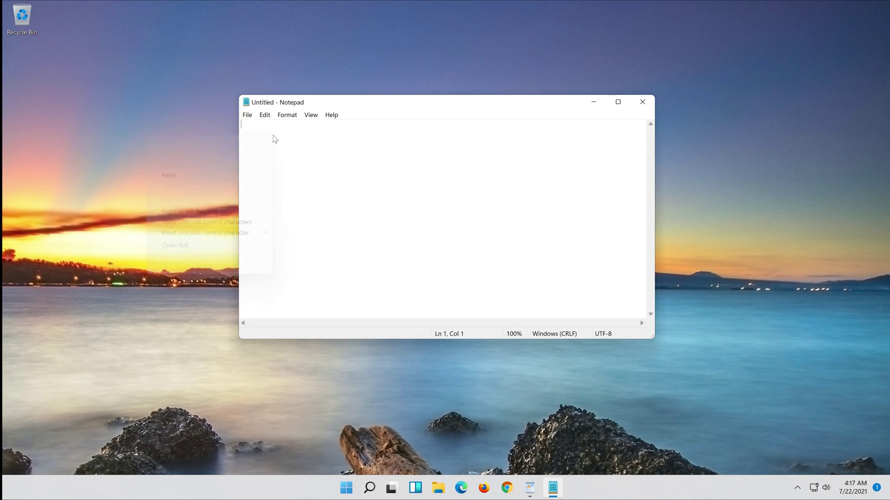
pyautogui.click(205, 175)
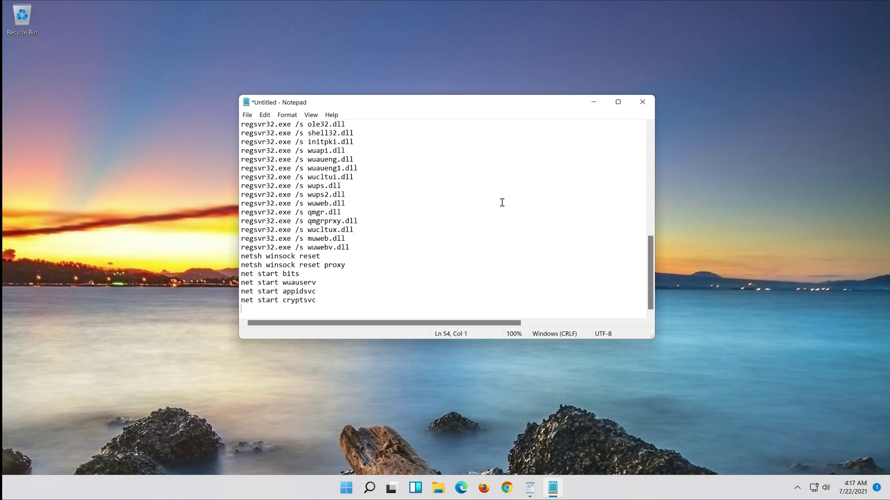
pyautogui.scroll(11, 501, 203)
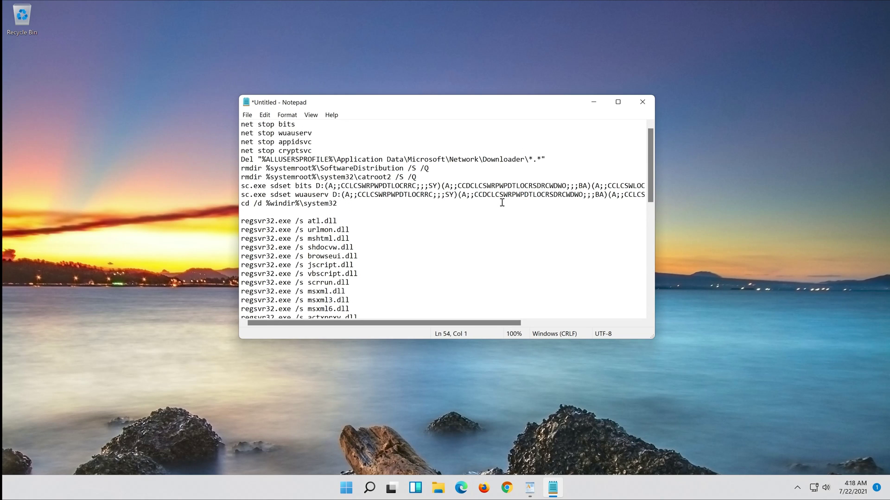
# Step: Save the Notepad script to the Desktop as fix.bat with type All Files
pyautogui.click(246, 115)
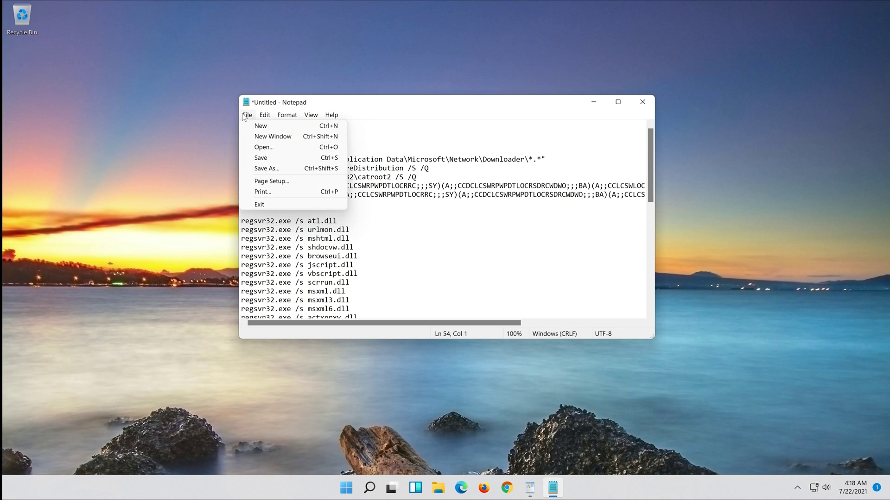
pyautogui.click(285, 172)
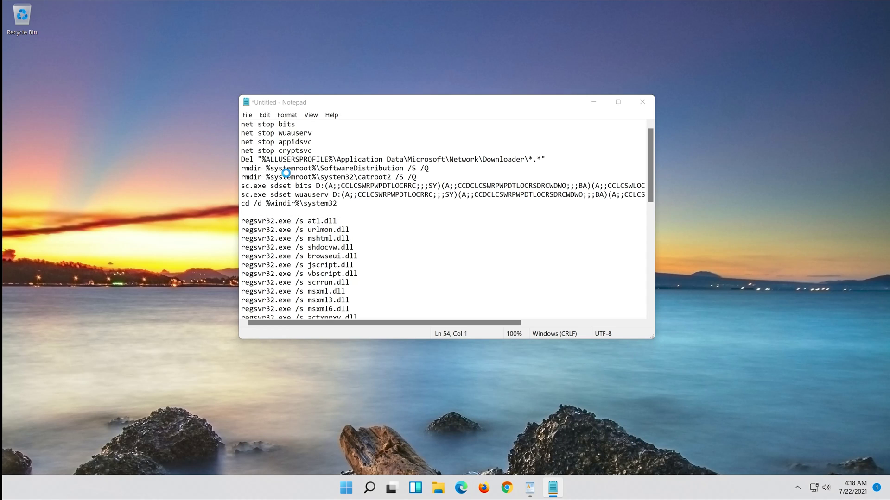
pyautogui.click(283, 202)
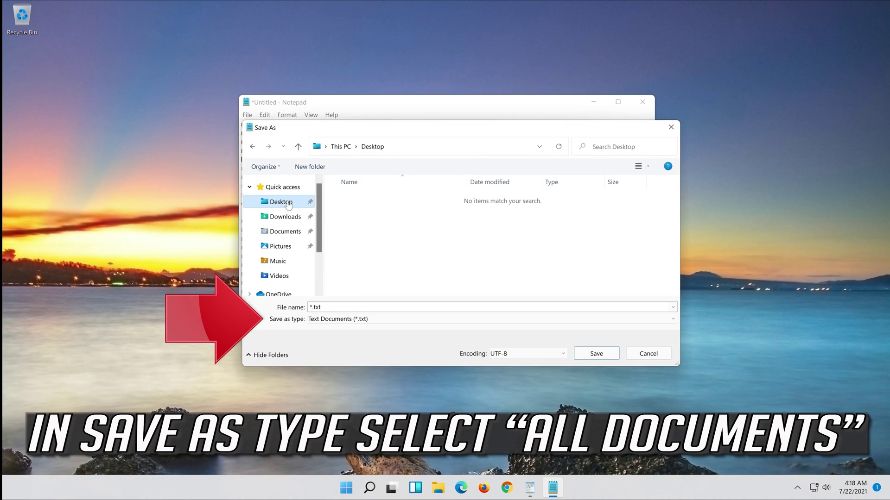
pyautogui.click(344, 321)
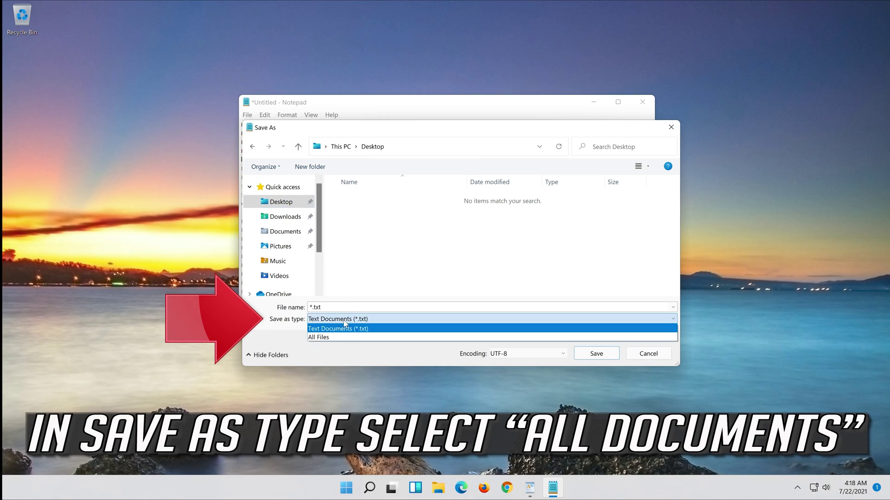
pyautogui.click(322, 338)
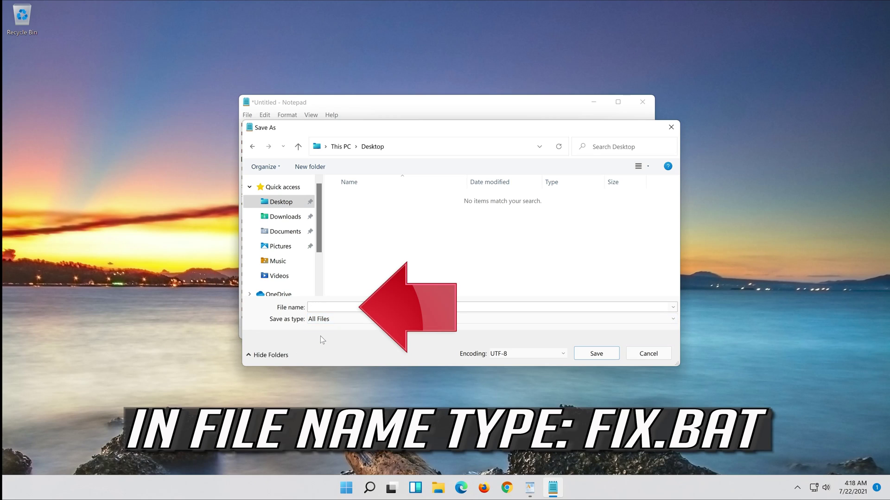
pyautogui.click(340, 309)
pyautogui.write('fix')
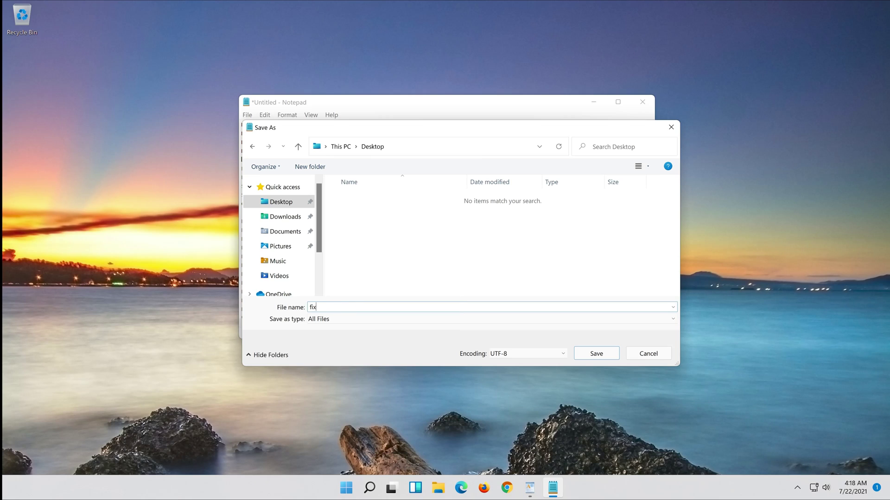
pyautogui.write('.bat')
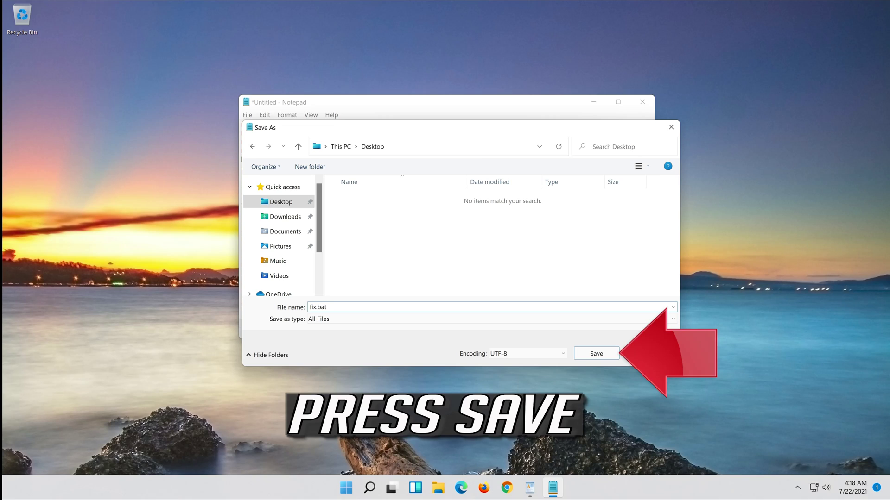
pyautogui.click(598, 353)
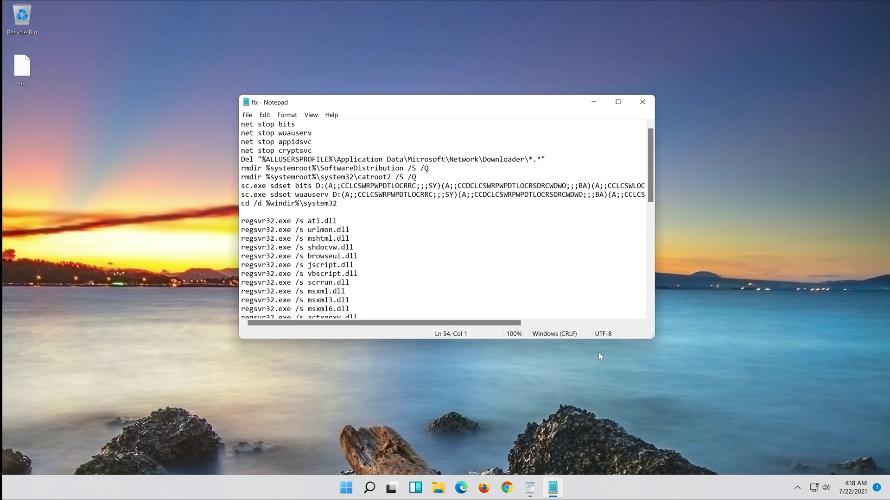
# Step: Close Notepad and run the desktop fix.bat file as administrator
pyautogui.click(644, 98)
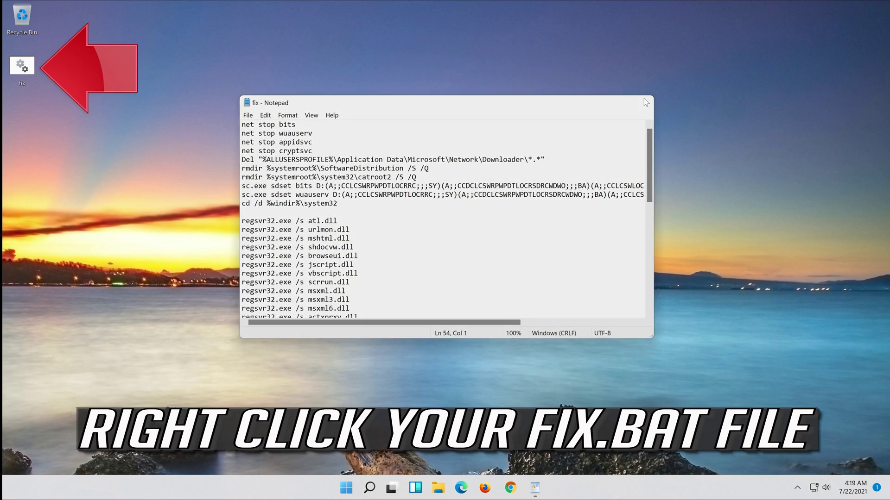
pyautogui.rightClick(17, 63)
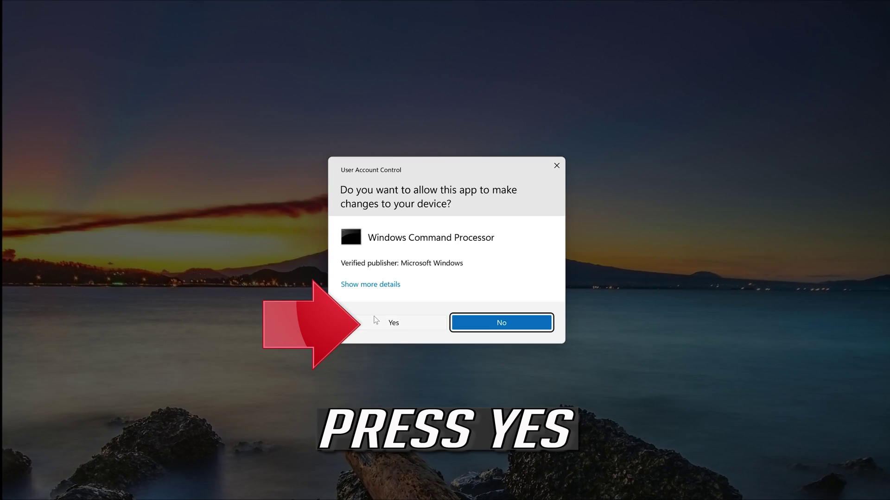
# Step: Approve fix.bat's administrator prompt and answer 'y' to confirm deleting the Downloader files
pyautogui.click(401, 324)
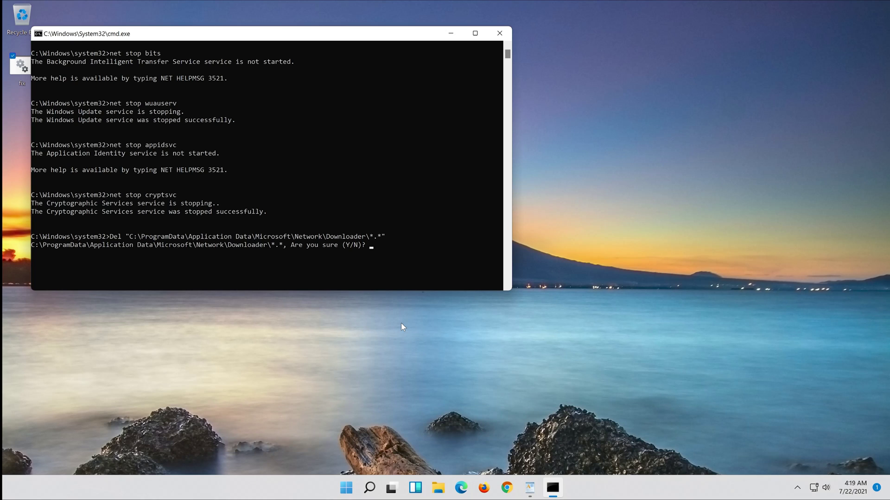
pyautogui.write('y')
pyautogui.press('Return')
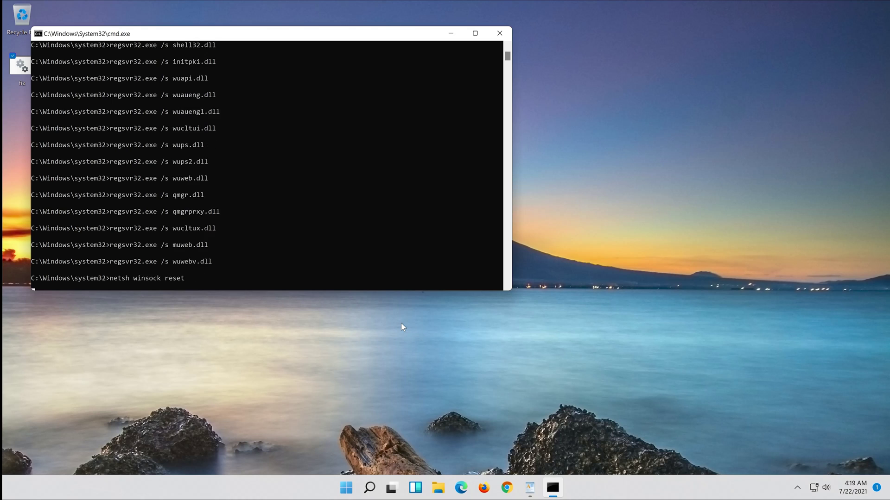